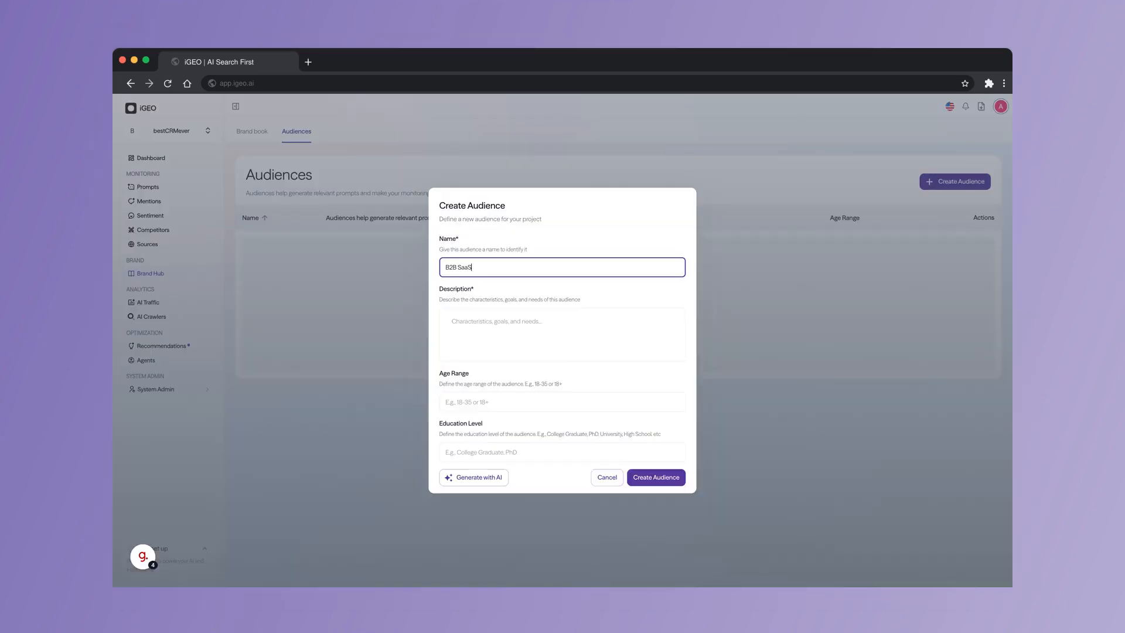
- Name the audience B2B SaaS Sales Leaders and describe sales leaders at small and mid-sized B2B SaaS companies needing a simple CRM for better sales pipeline visibility
type("Sales Leaders")
left_click(497, 321)
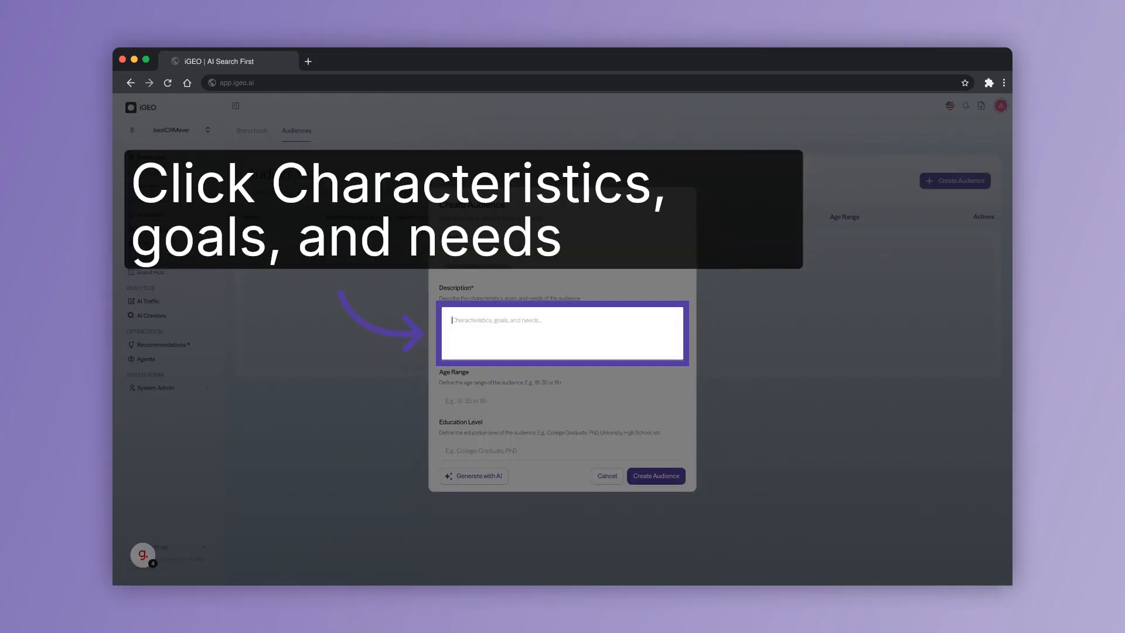
type("Sales leaders at small and mid-sizedd B2B SaaS companies who need a simple CRM to manage leads, track deals, improve follow-up, and give their teams better visibility into their sales pip")
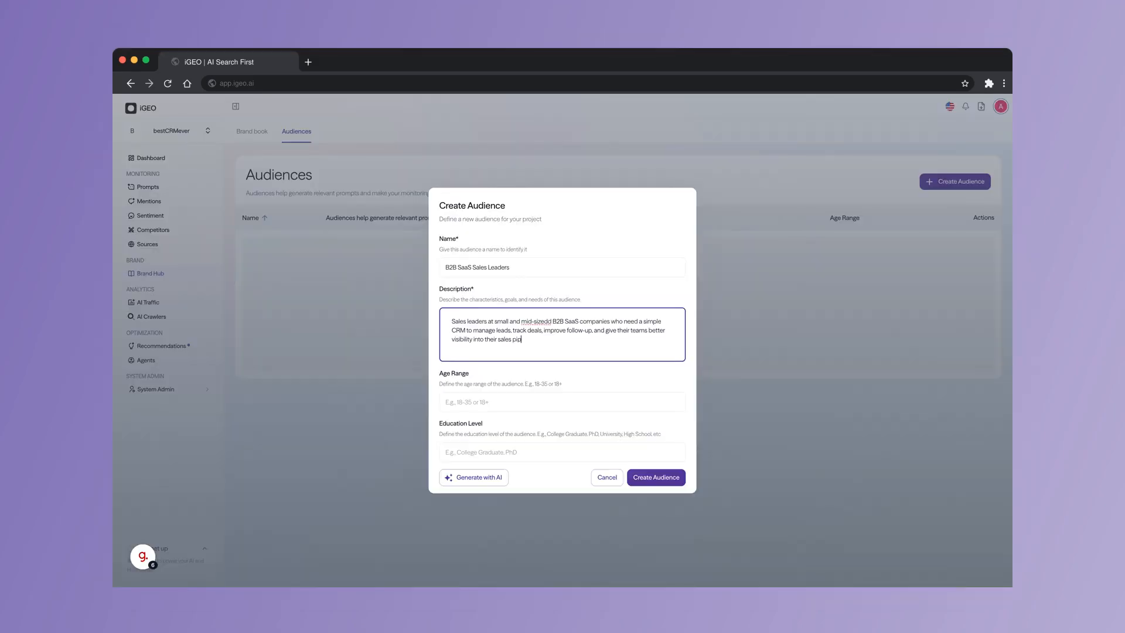
type("lene")
key("BackSpace")
key("BackSpace")
type("line")
- Set the age range to 28-55 and the education level to "College graduate, business or technology background preferred", and create the audience
left_click(562, 402)
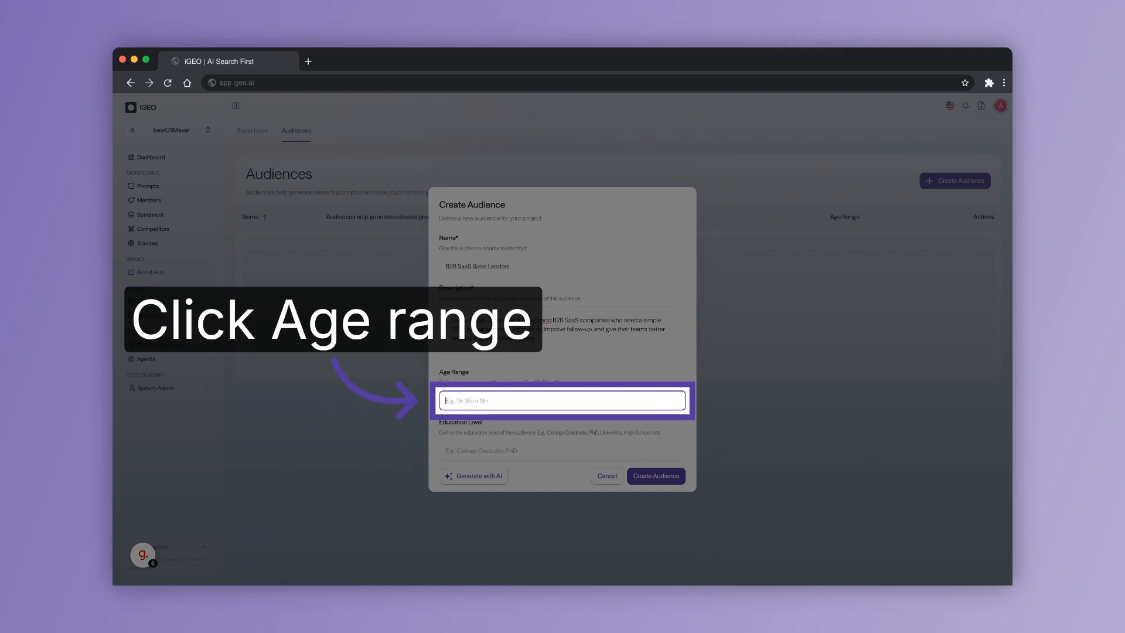
type("2")
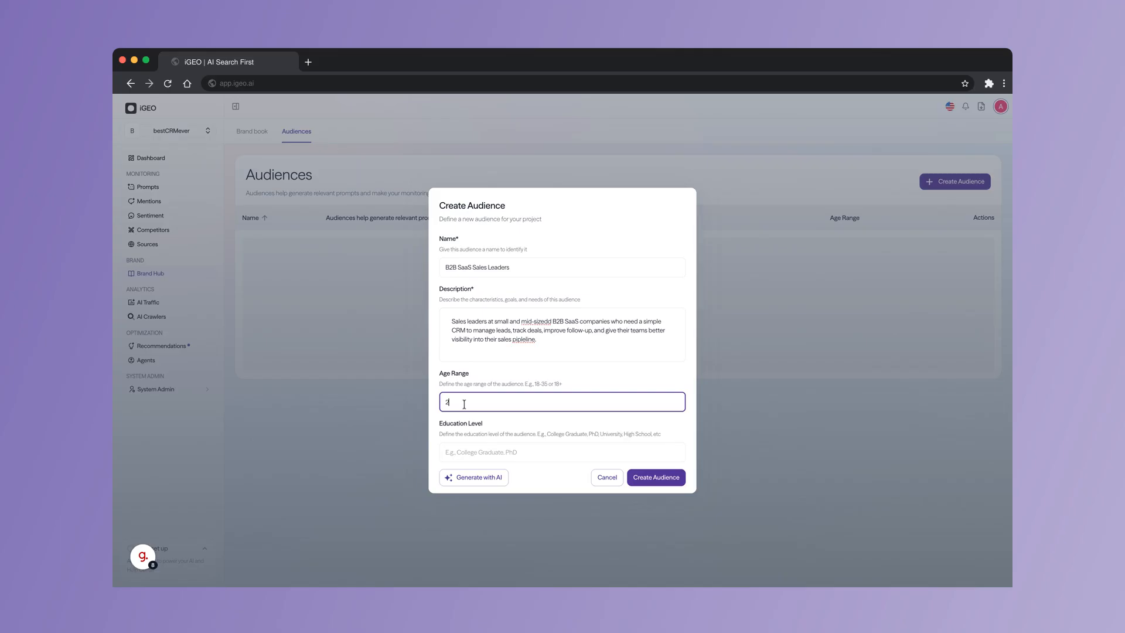
type("8-55")
left_click(563, 451)
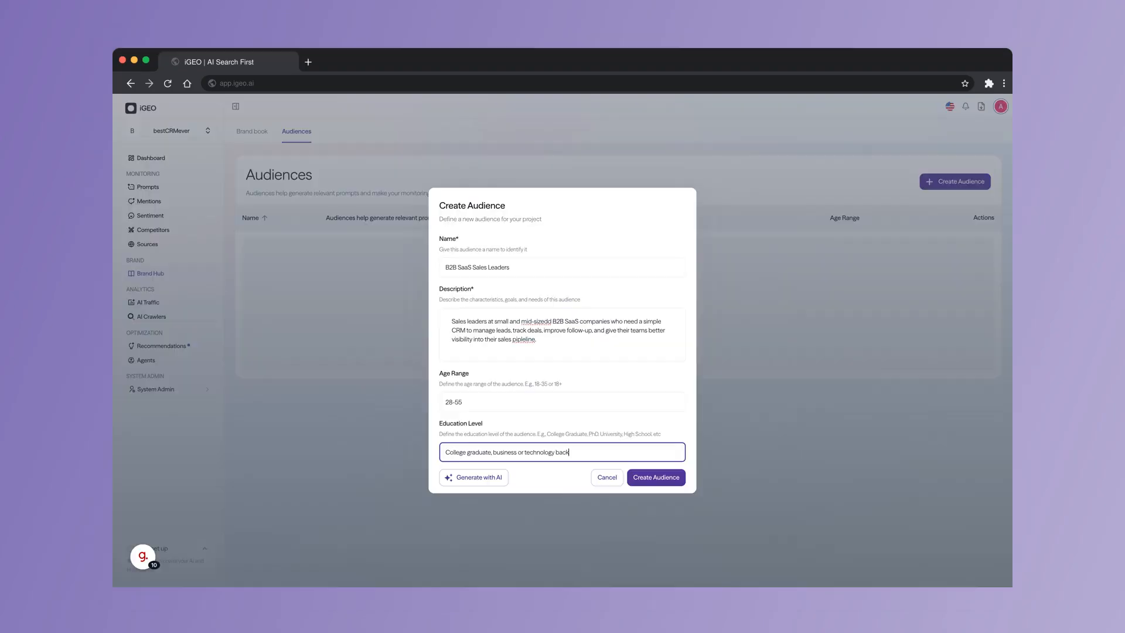
type("ound preferred")
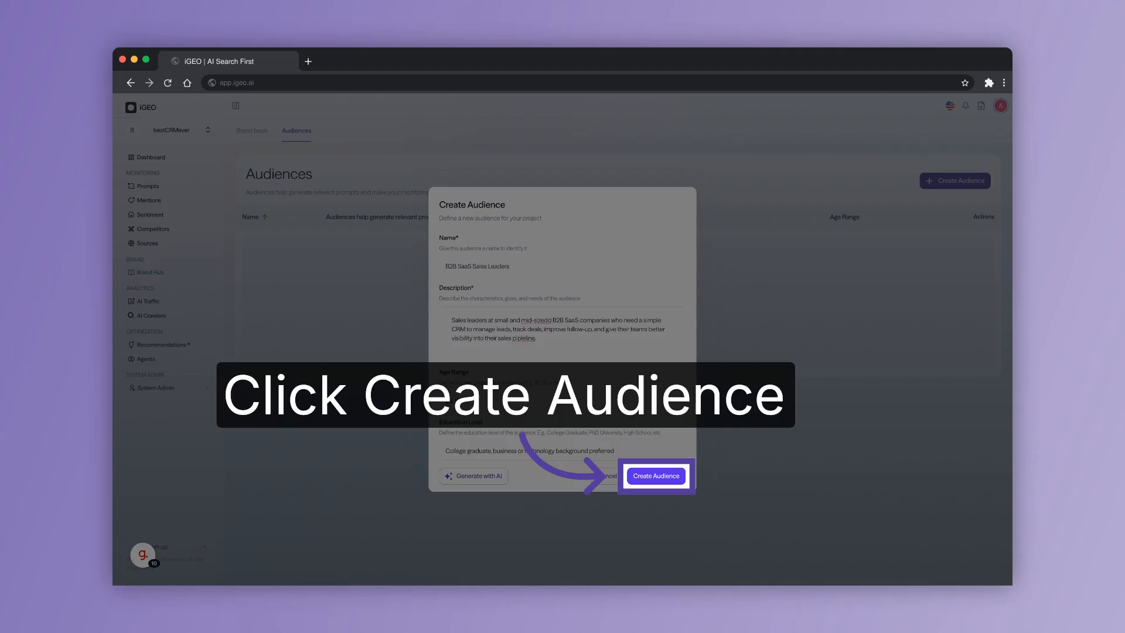
left_click(655, 476)
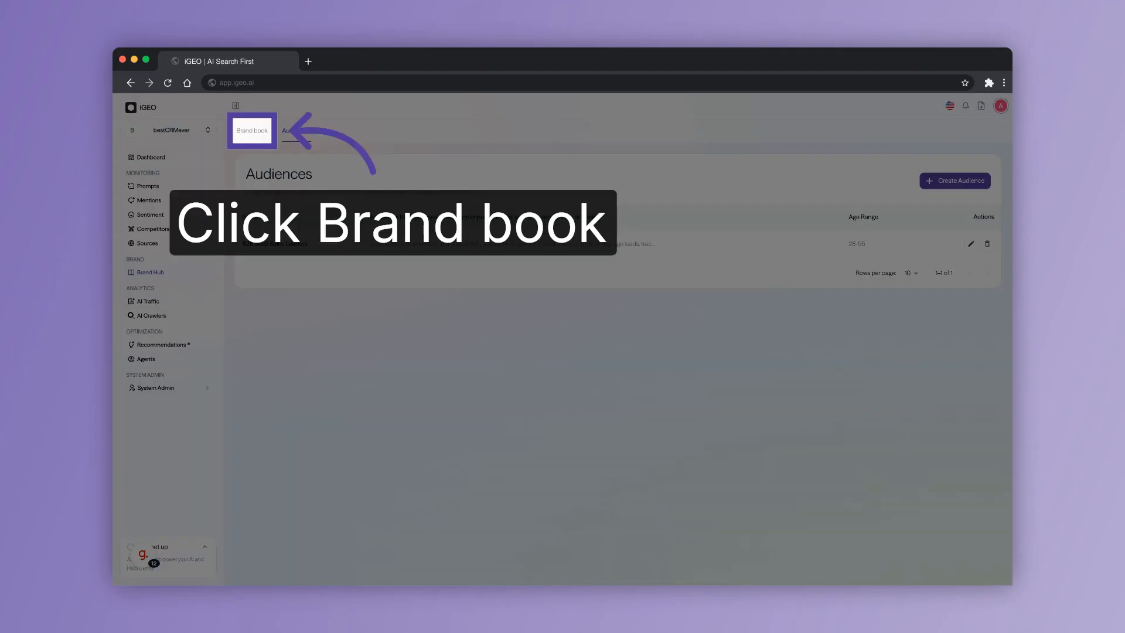
- Assign B2B SaaS Sales Leaders as the brand book's target audience, save the change, and dismiss the intro video
left_click(252, 130)
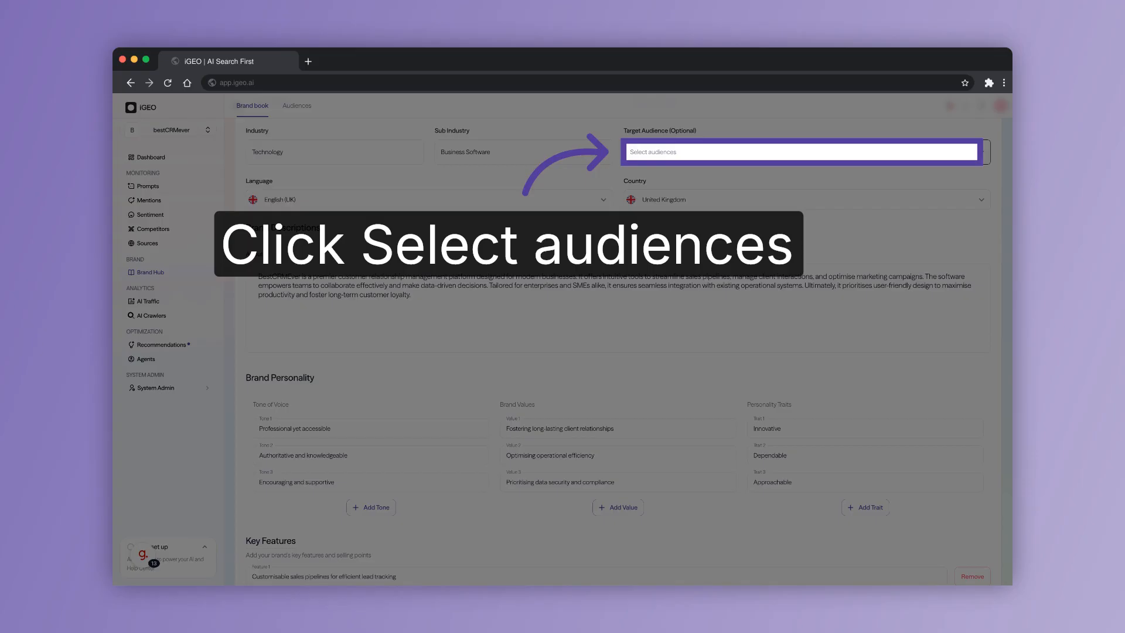
left_click(802, 151)
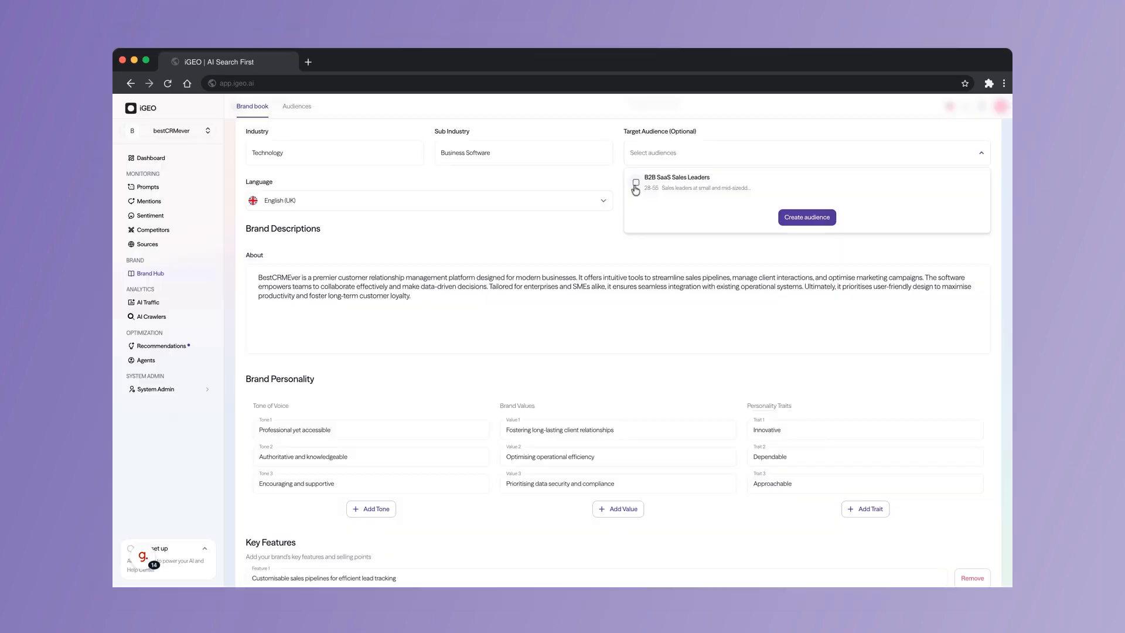
left_click(636, 184)
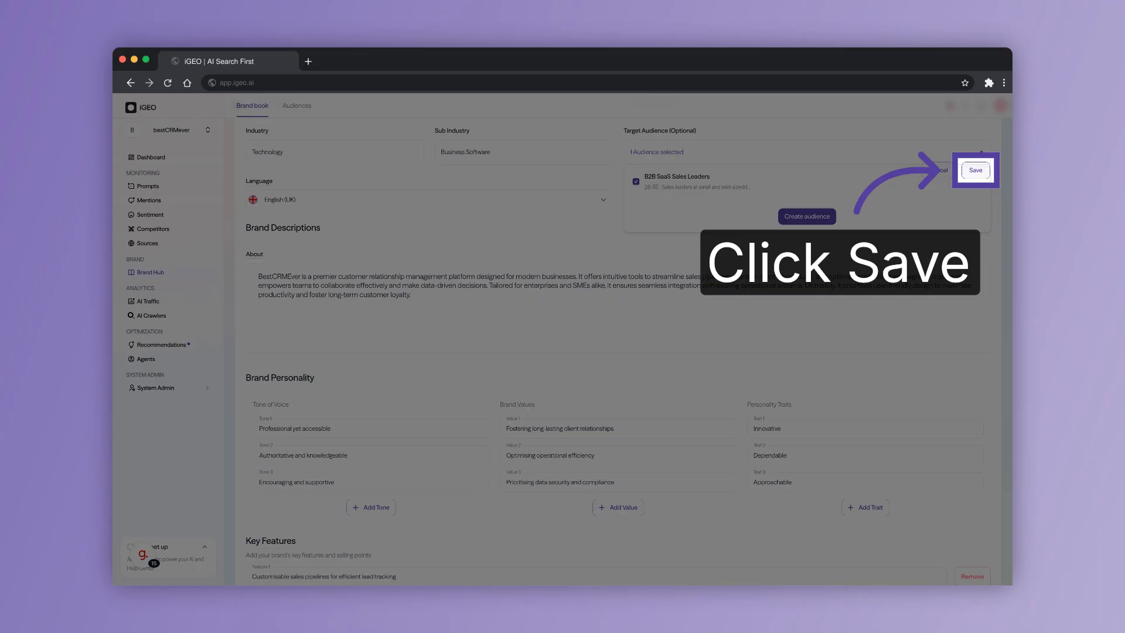
left_click(976, 170)
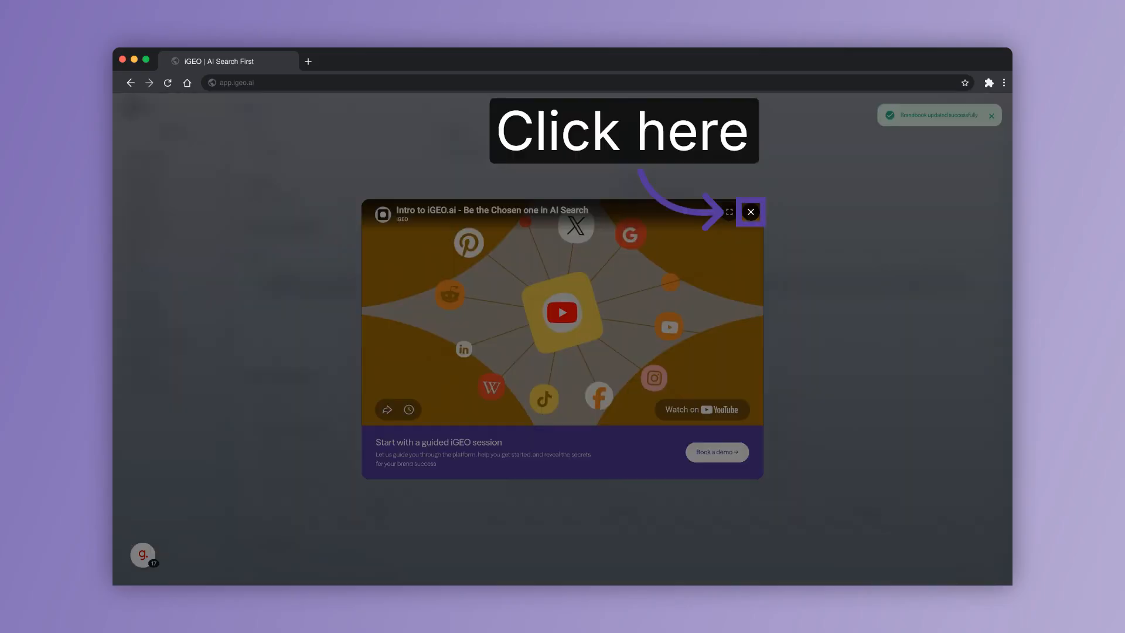
left_click(751, 212)
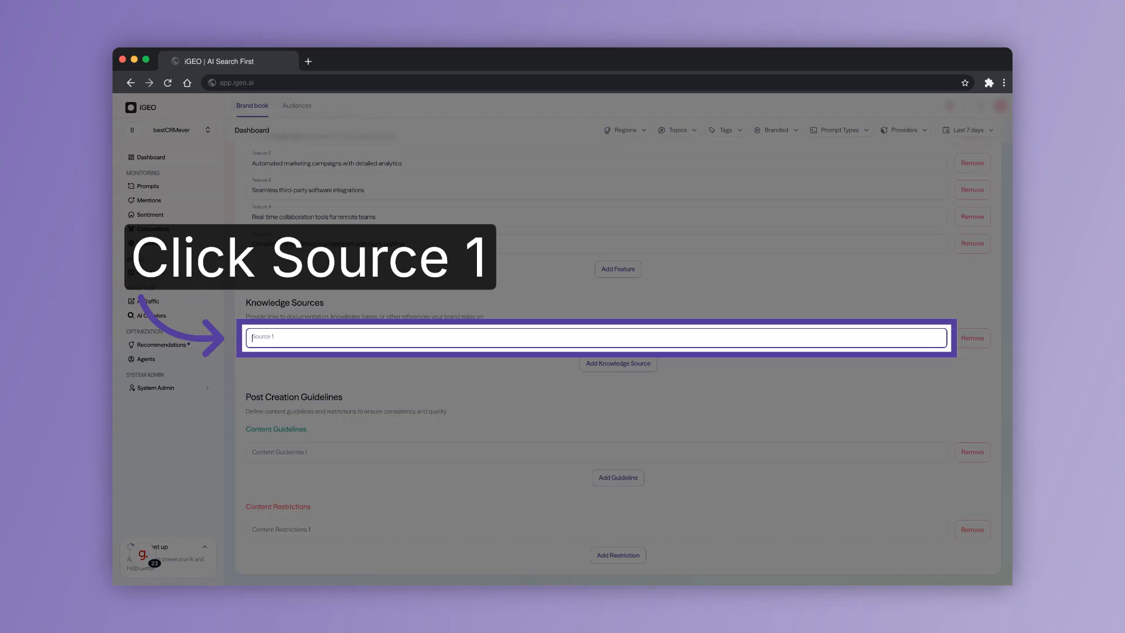
left_click(288, 338)
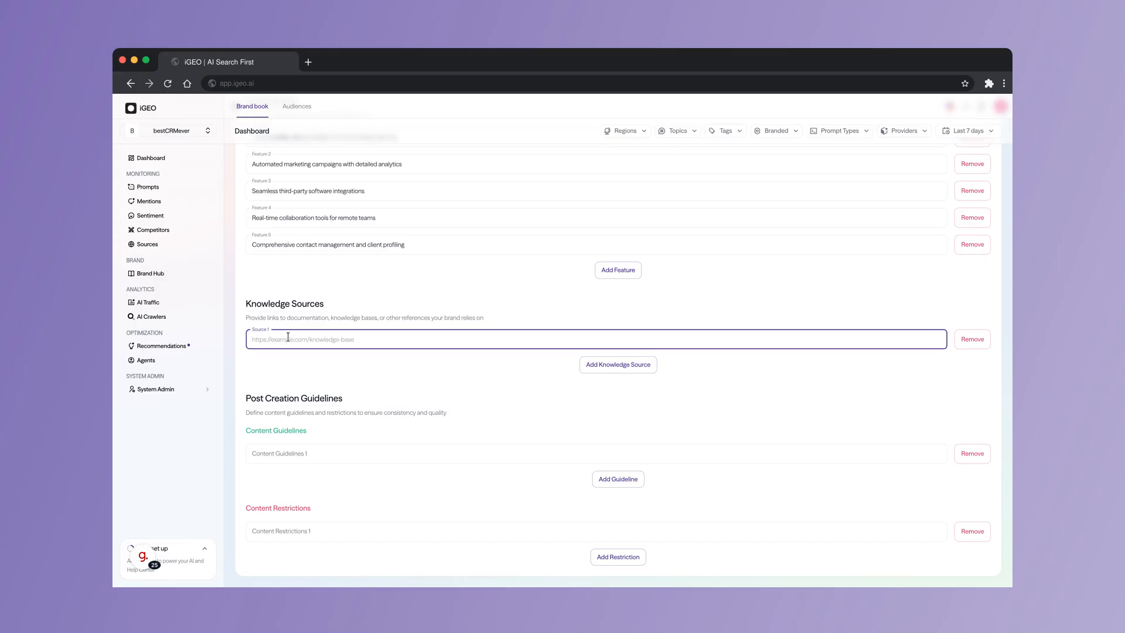
type("https://bestCRMever.com")
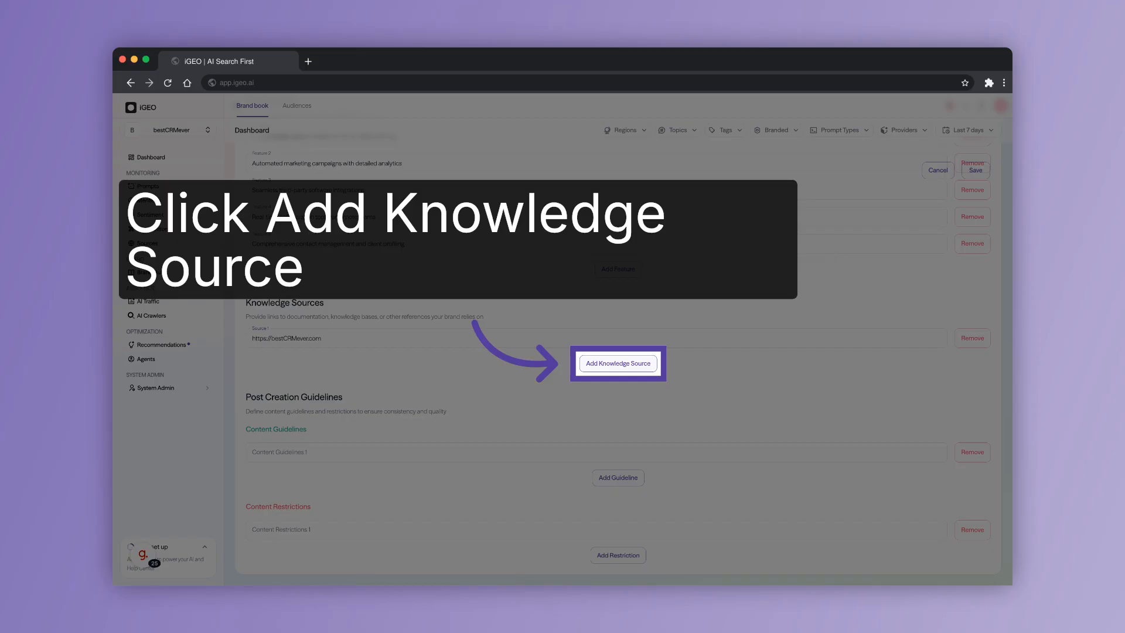
left_click(618, 364)
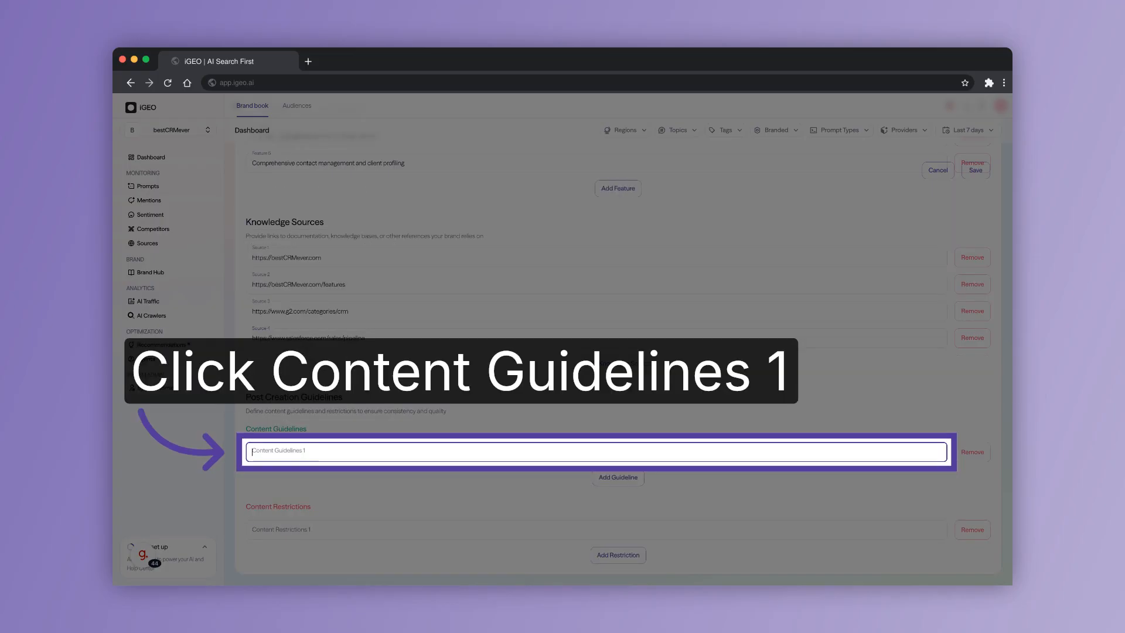
- Add two content guidelines: write in a clear, practical, and helpful tone for B2B SaaS sales leaders, and focus on business outcomes like better pipeline visibility
left_click(313, 454)
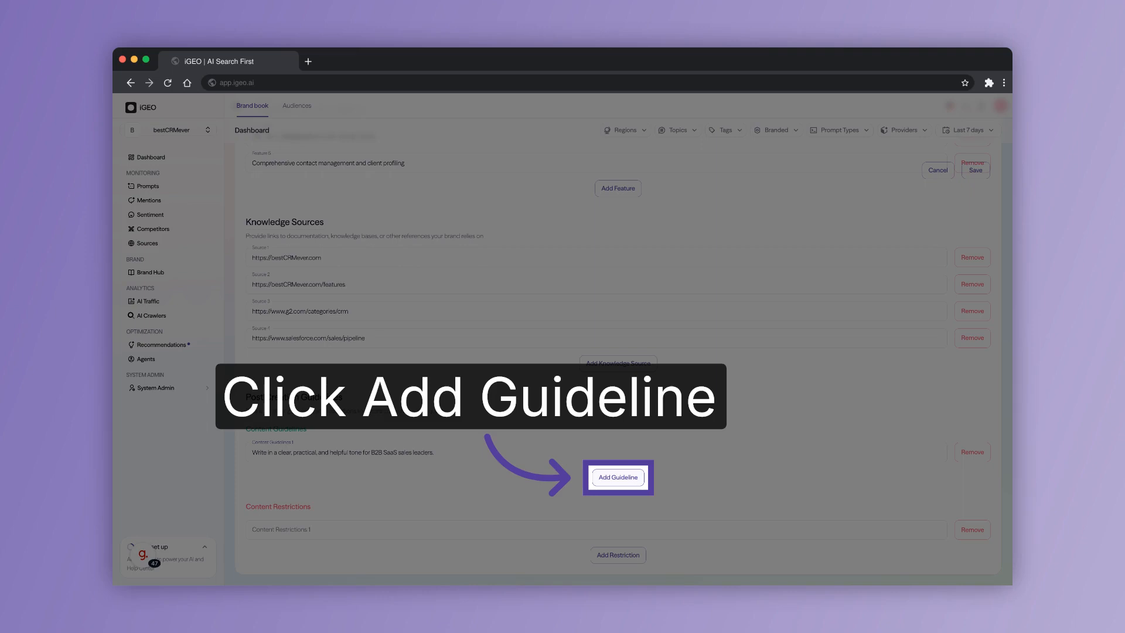
left_click(619, 477)
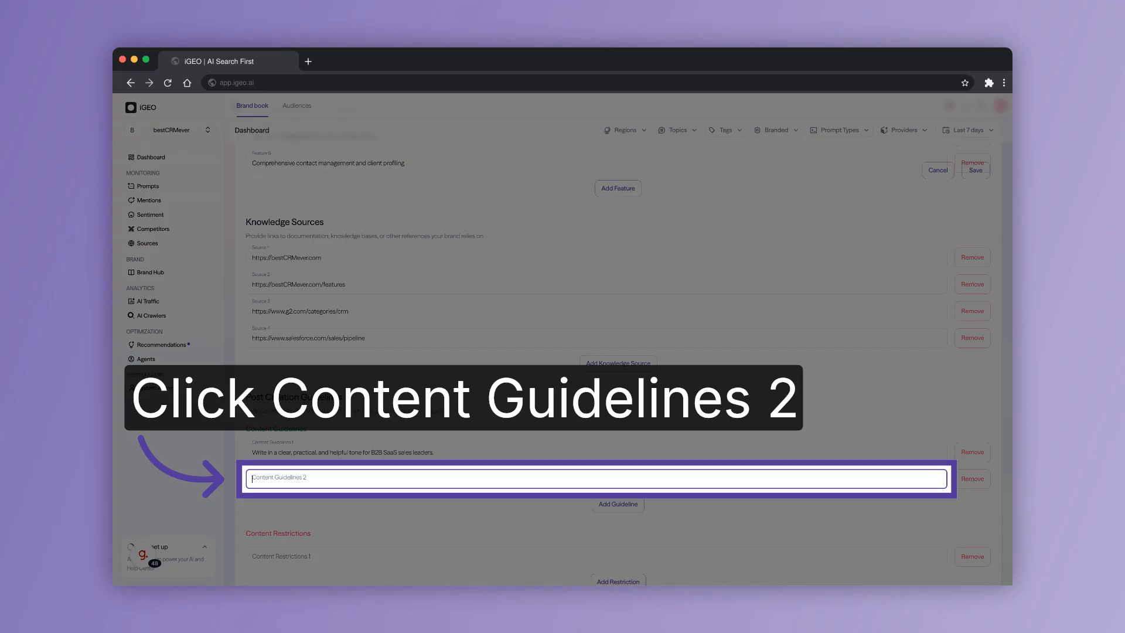
left_click(297, 484)
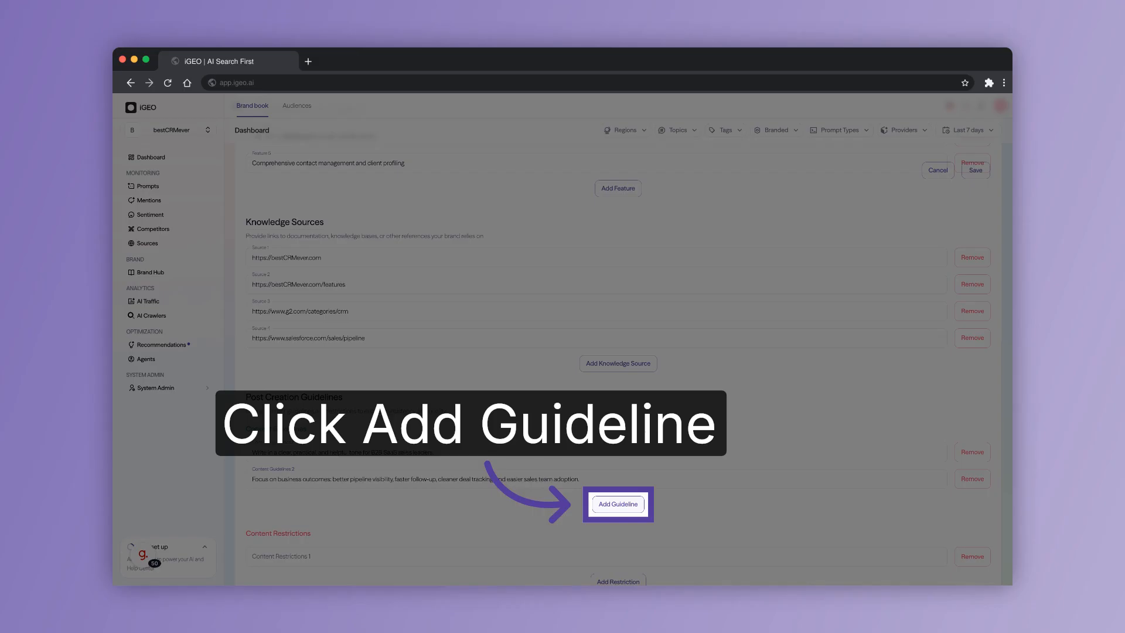
- Add a third content guideline: "Explain features in simple language and connect each feature to a real sales workflow."
left_click(618, 504)
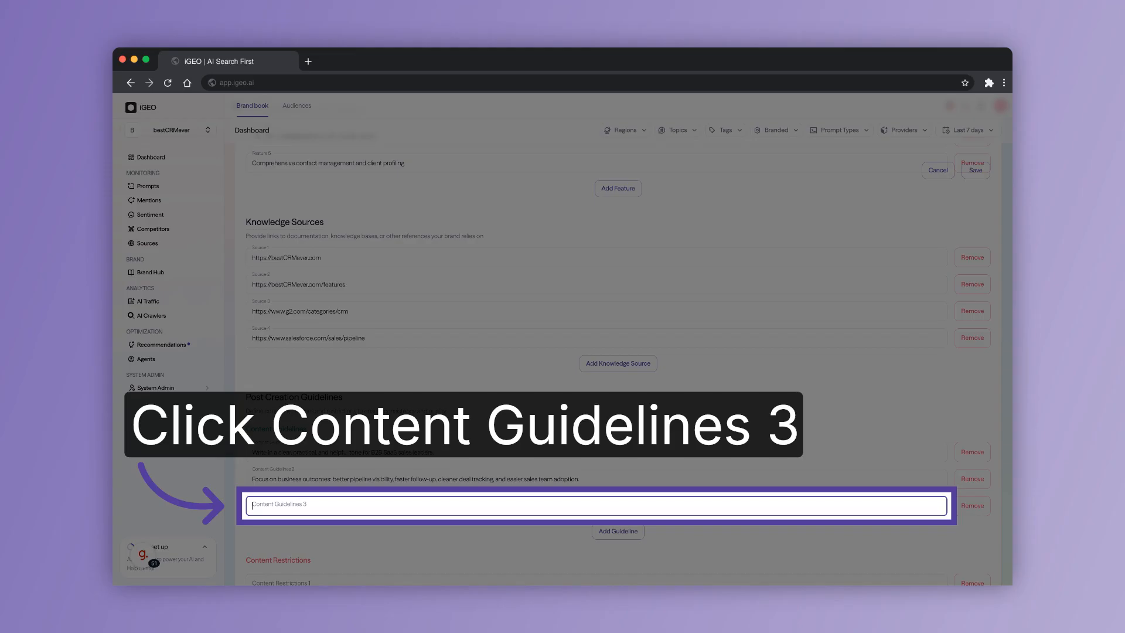
left_click(311, 505)
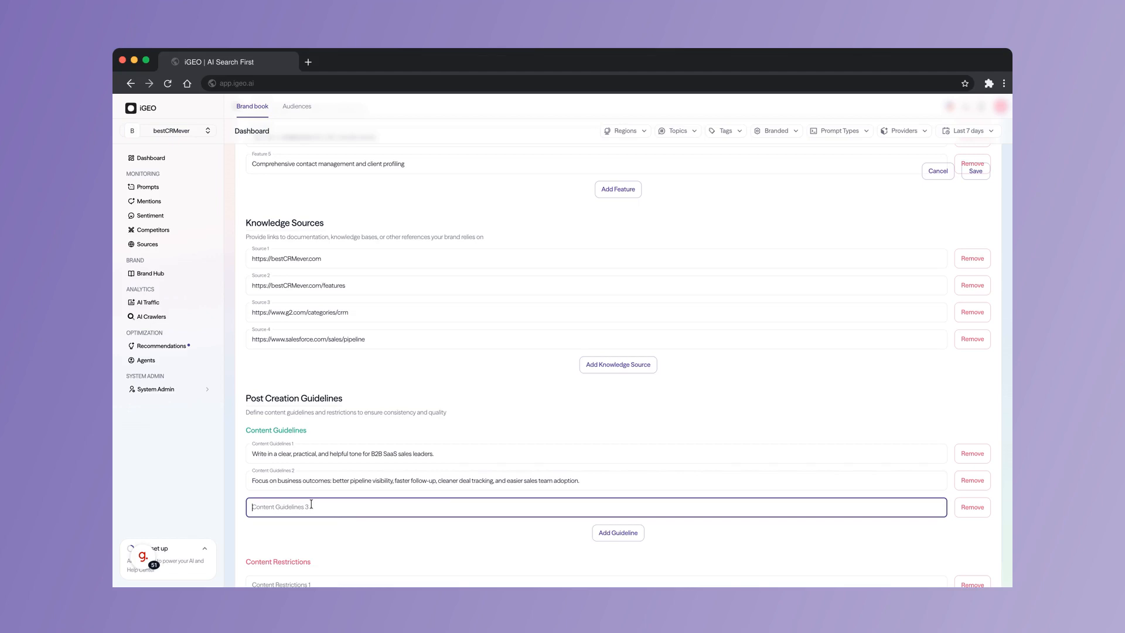
type("Explain features in simple language and connect each feature to a real sales workflow.")
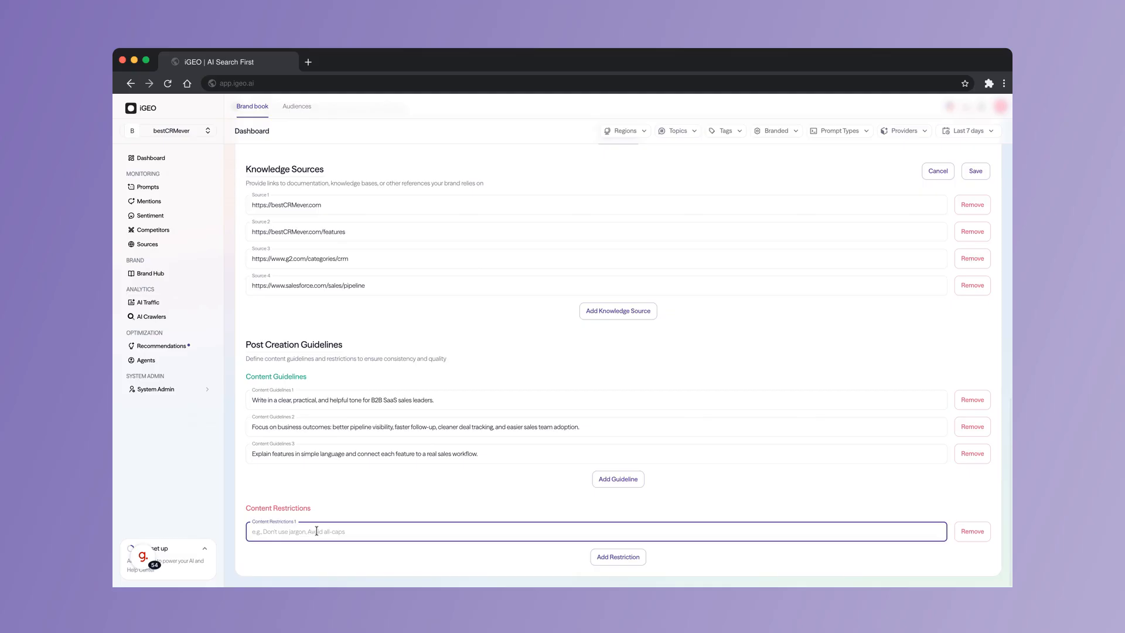
- Add content restrictions against claiming bestCRMever is the best CRM for every company or use case, and against unsupported claims about competitor pricing, features, or performance
type("Do not claim that bestCRMever is the best CRM for every company or every use case.")
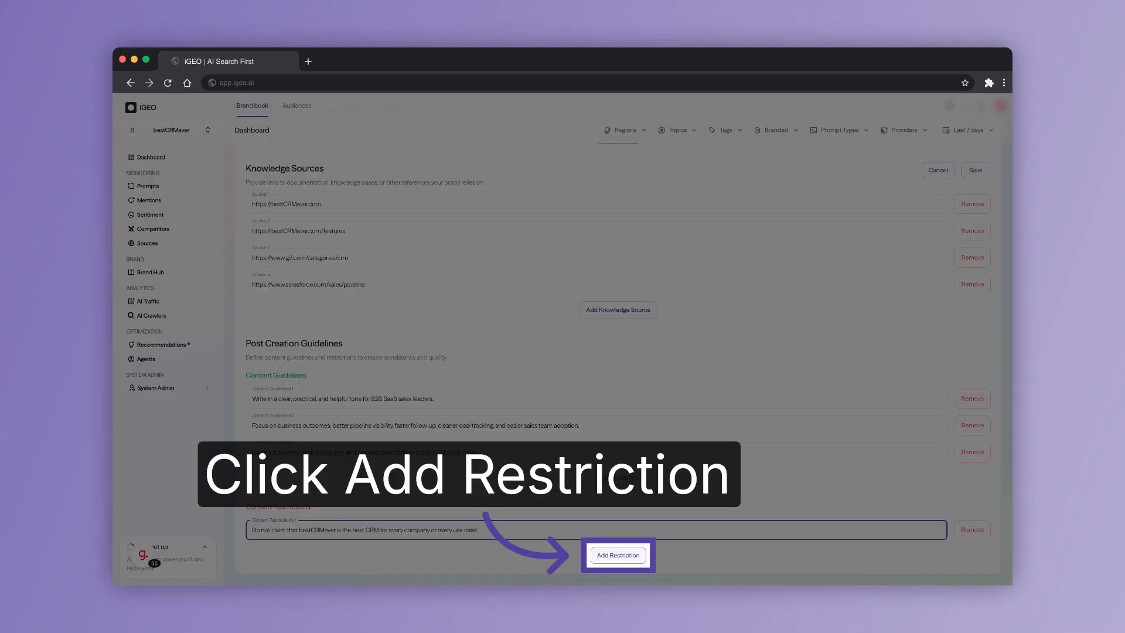
left_click(619, 555)
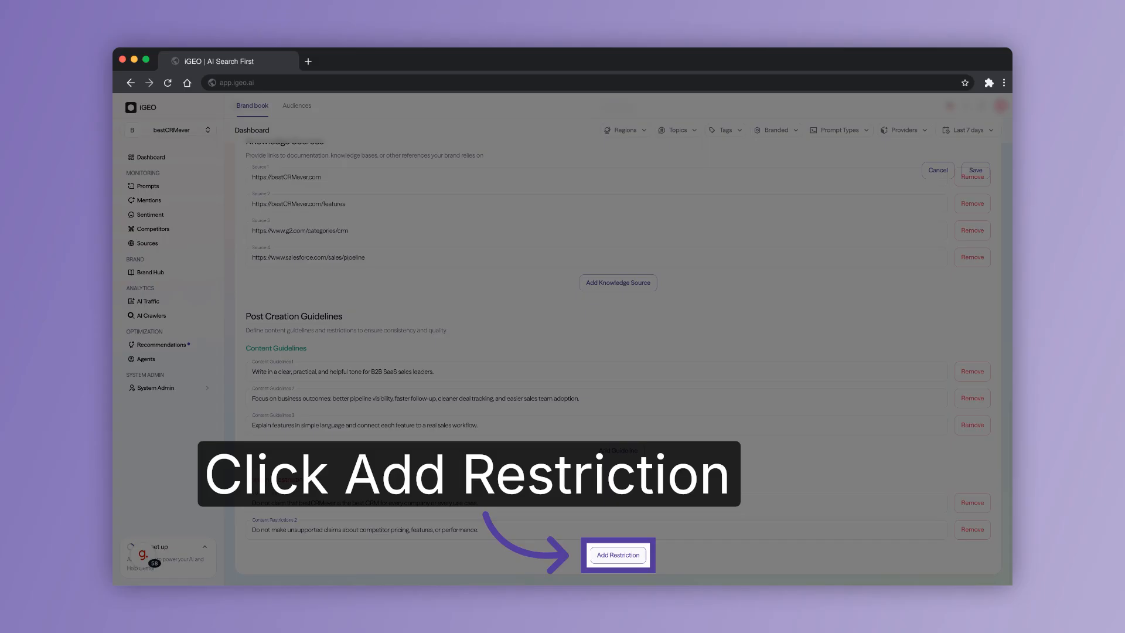
left_click(618, 555)
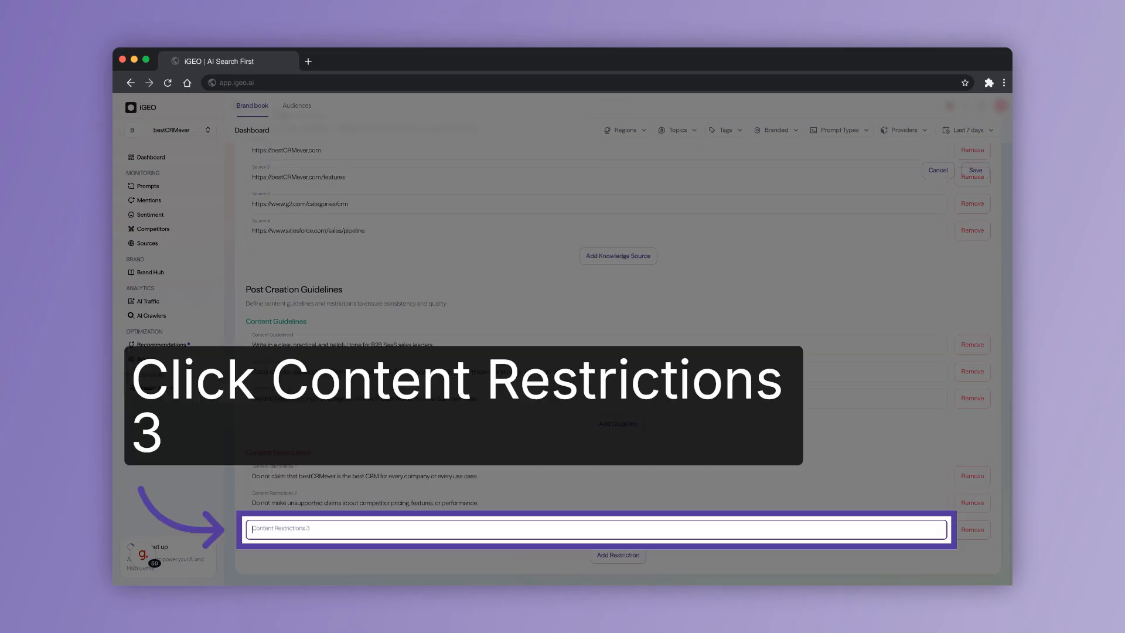
left_click(336, 532)
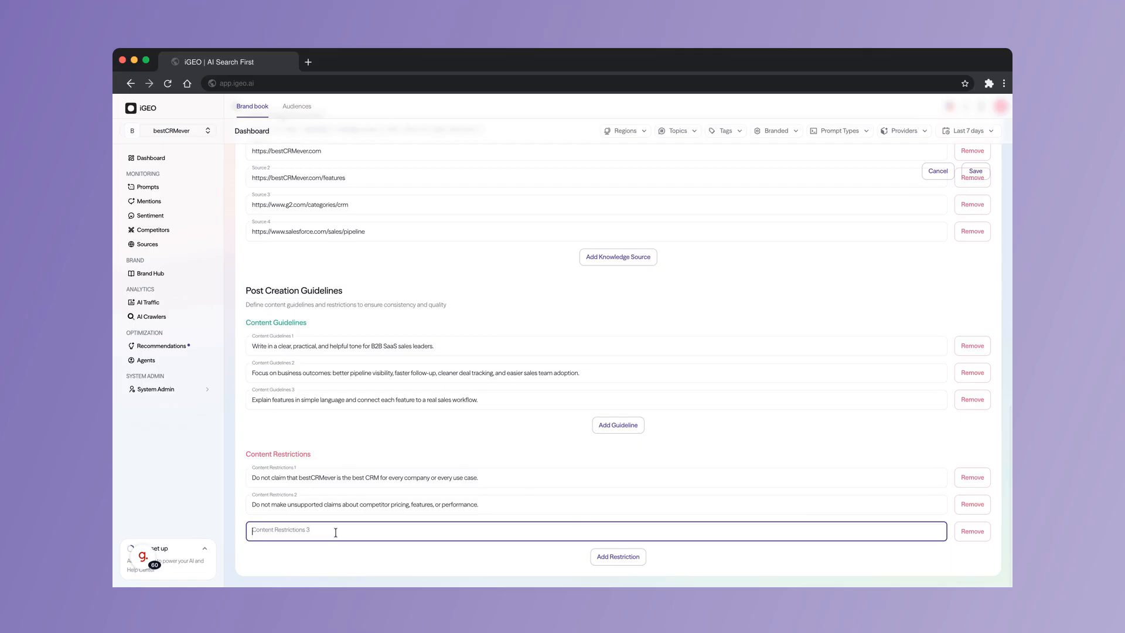